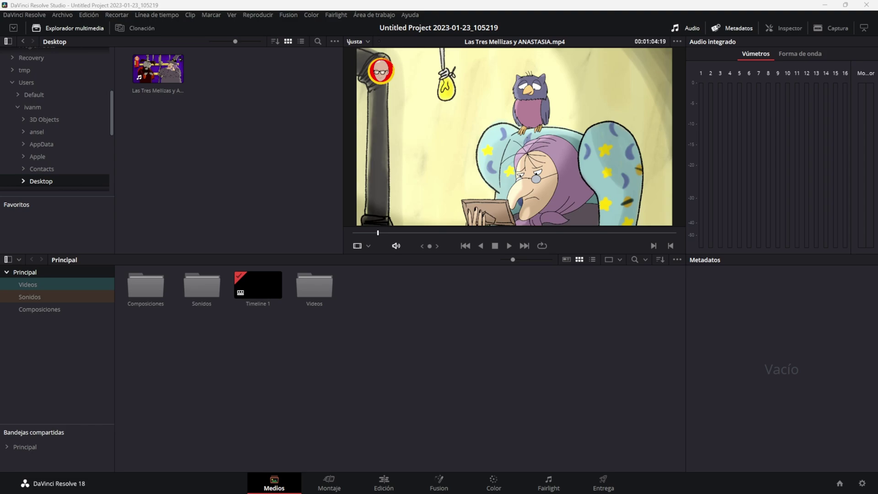
Mute the source viewer and scrub through the Las Tres Mellizas y ANASTASIA.mp4 clip to preview its scenes
click(395, 246)
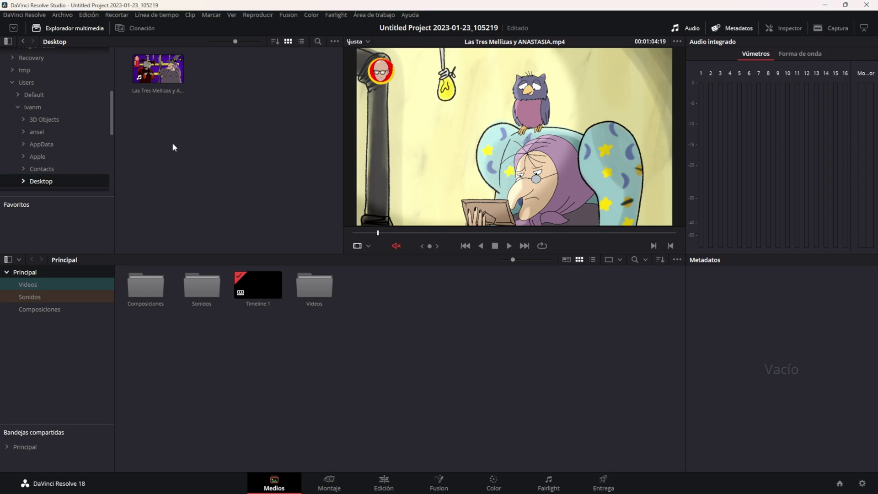
drag(381, 231, 392, 237)
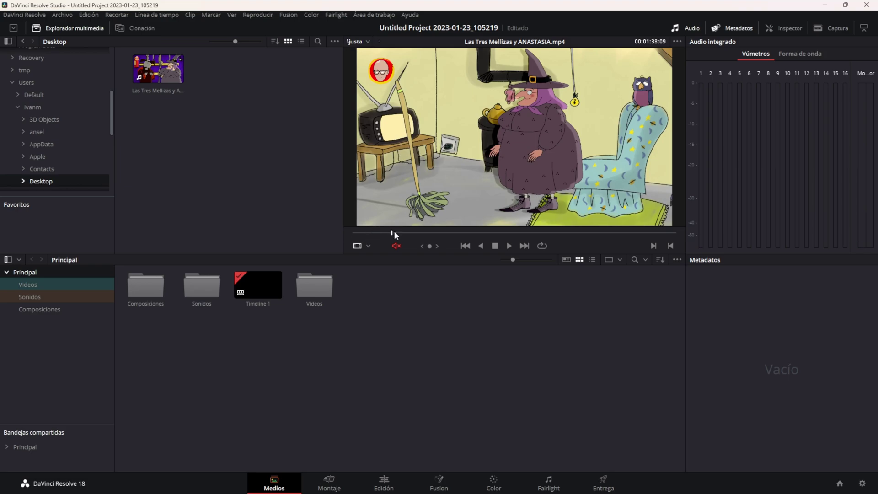
drag(392, 233, 378, 234)
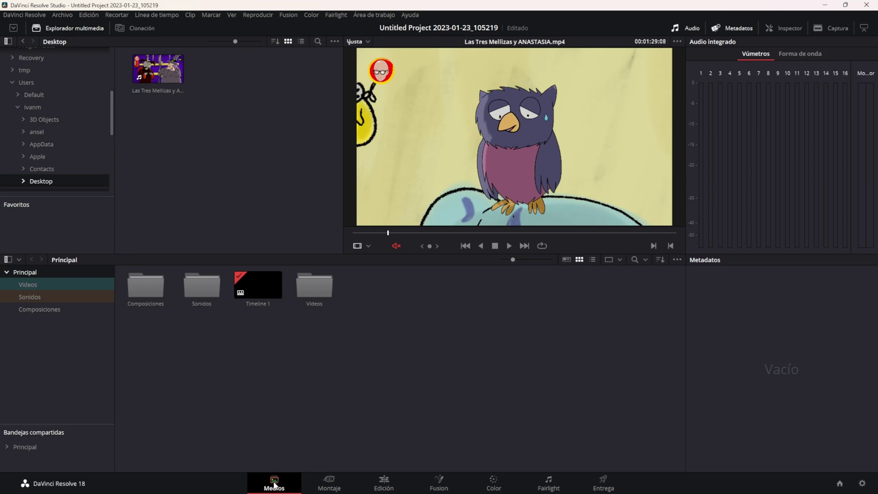
click(383, 483)
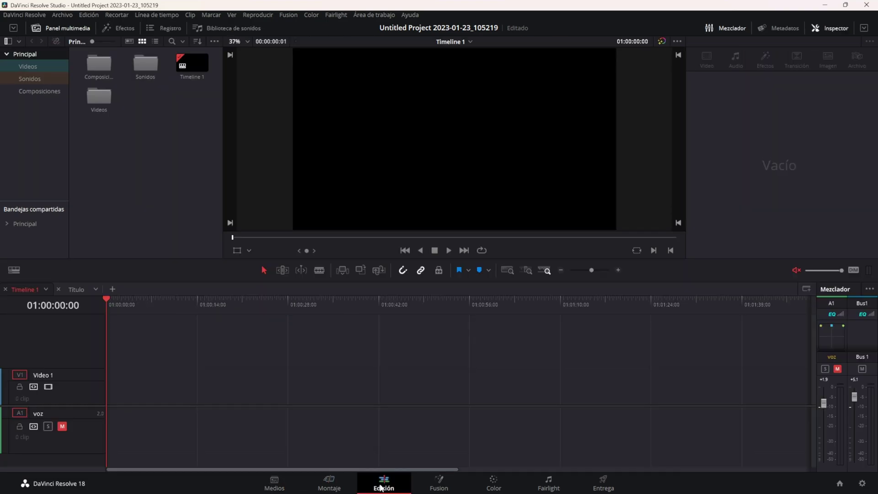
click(274, 484)
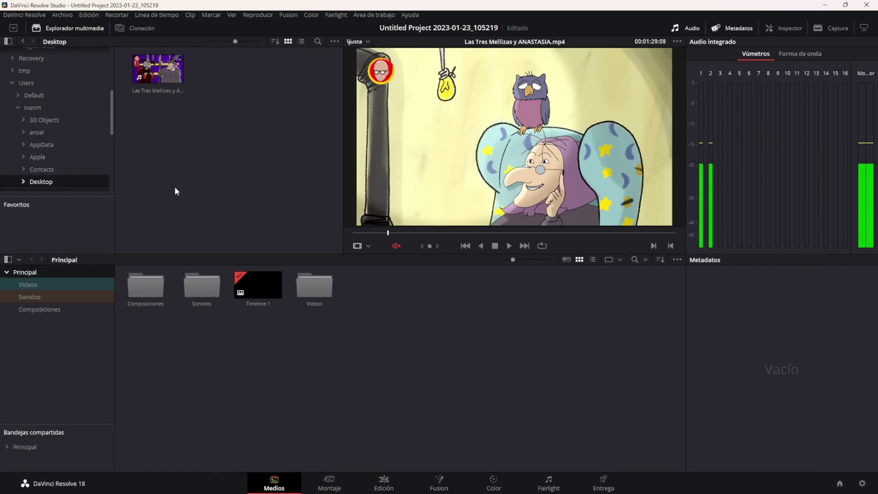
drag(577, 458, 281, 357)
Run automatic scene cut detection on Las Tres Mellizas y ANASTASIA.mp4 and raise the detection threshold almost to the top of the graph
click(149, 78)
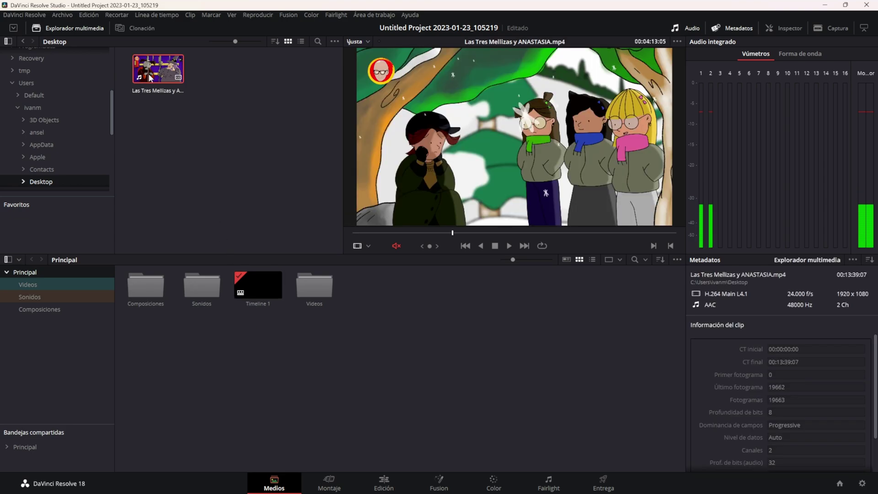
right_click(149, 78)
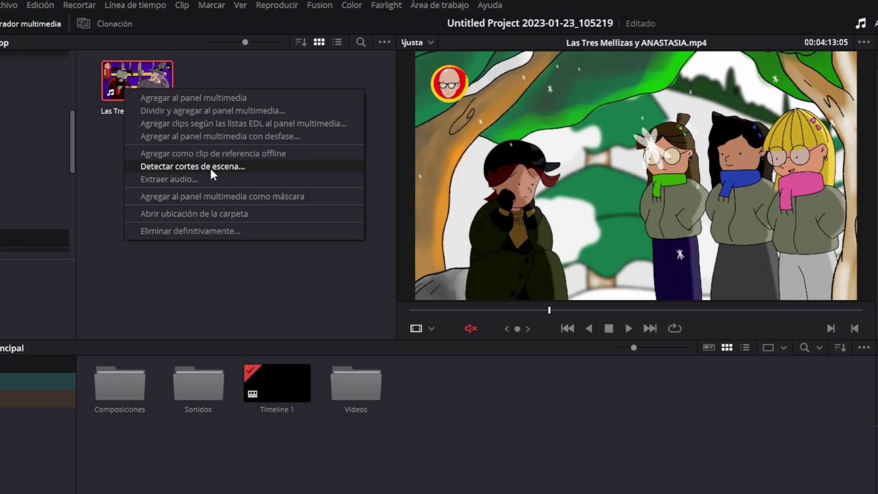
click(257, 166)
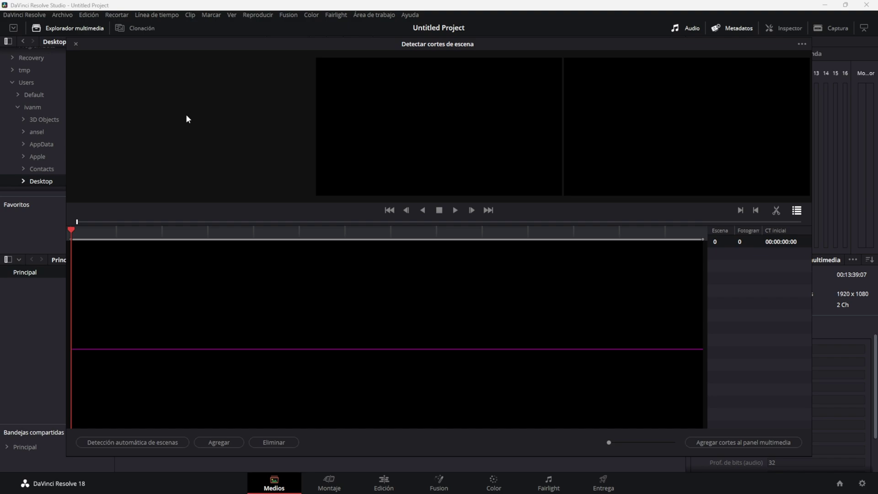
click(128, 445)
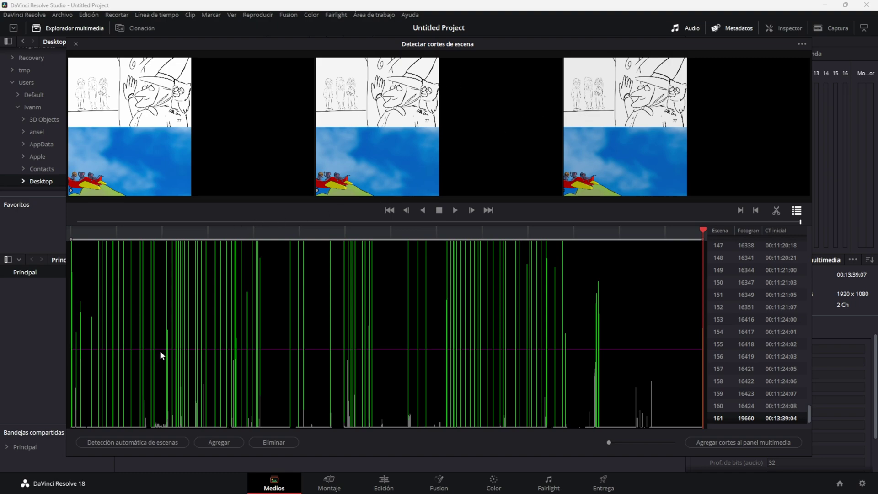
drag(161, 349, 181, 256)
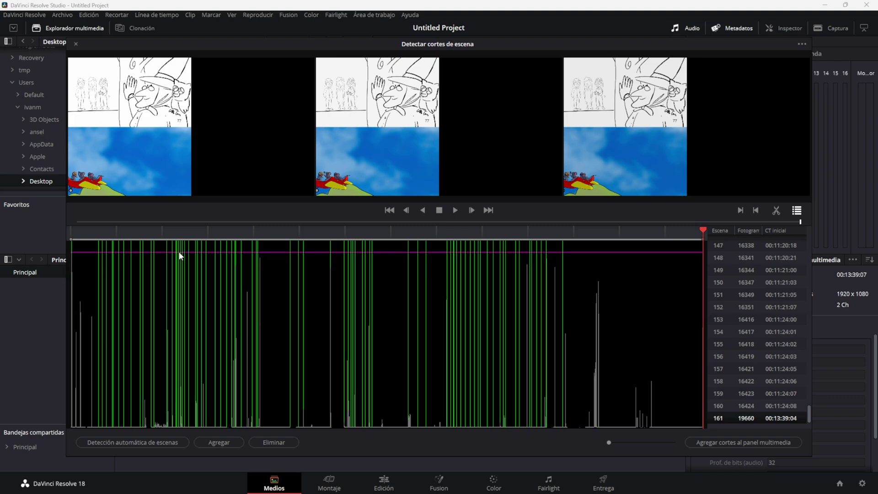
Review the detected cut near the first graph peaks and scenes 10 to 16 in the list, comparing the frames around each cut
click(98, 237)
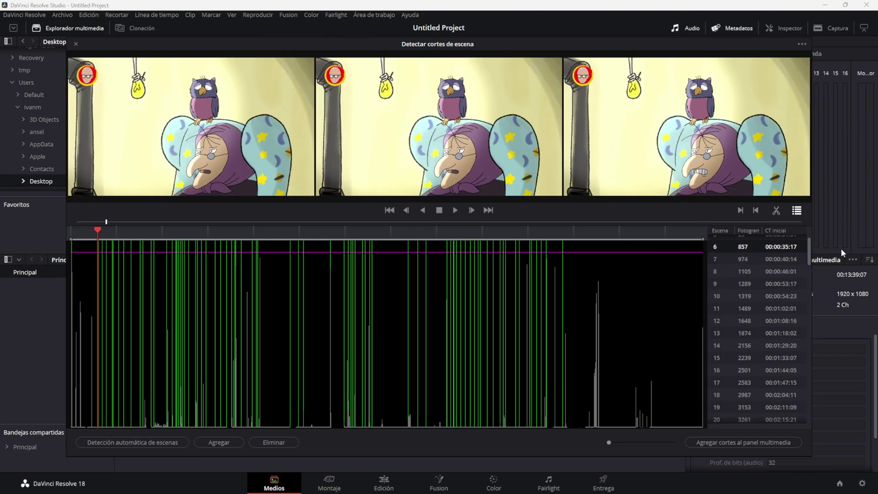
mouse_move(808, 253)
mouse_down()
mouse_move(802, 413)
mouse_move(807, 242)
mouse_up()
scroll(777, 274, up, 1)
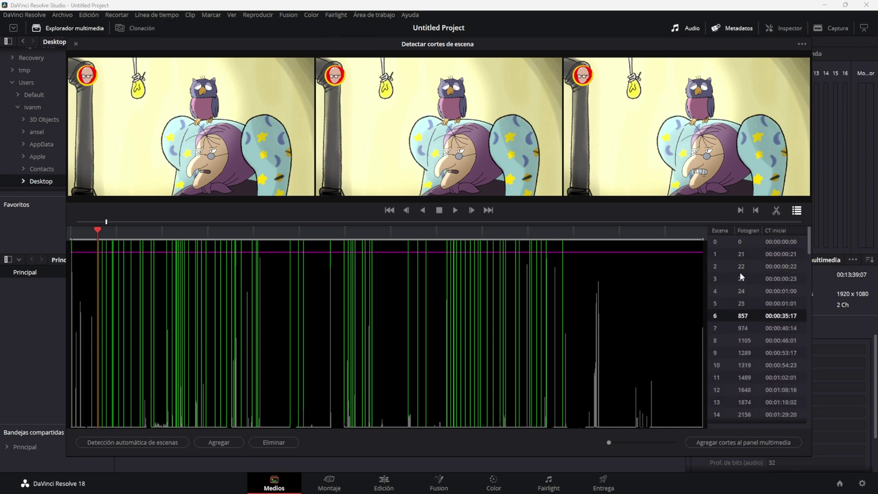
scroll(739, 280, down, 3)
click(745, 285)
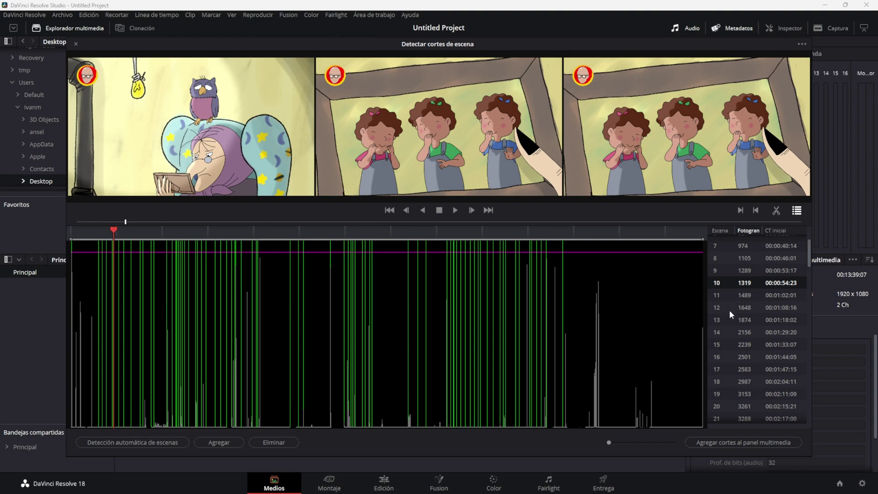
click(733, 293)
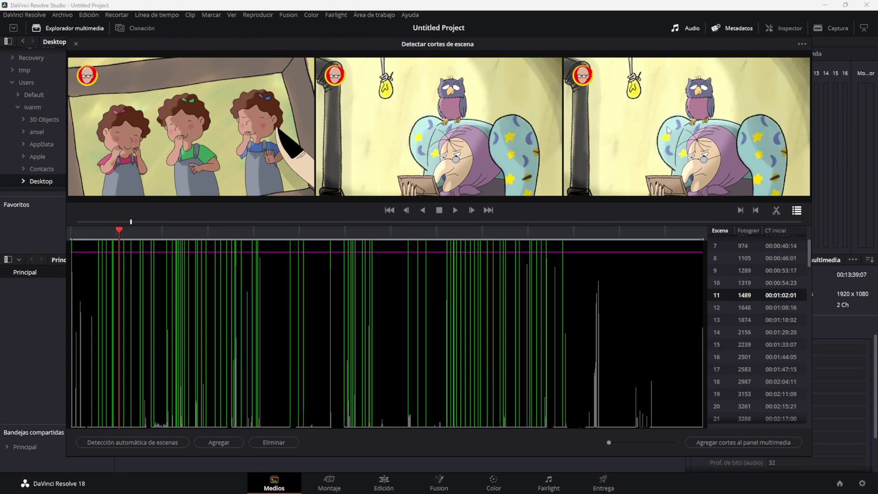
click(745, 308)
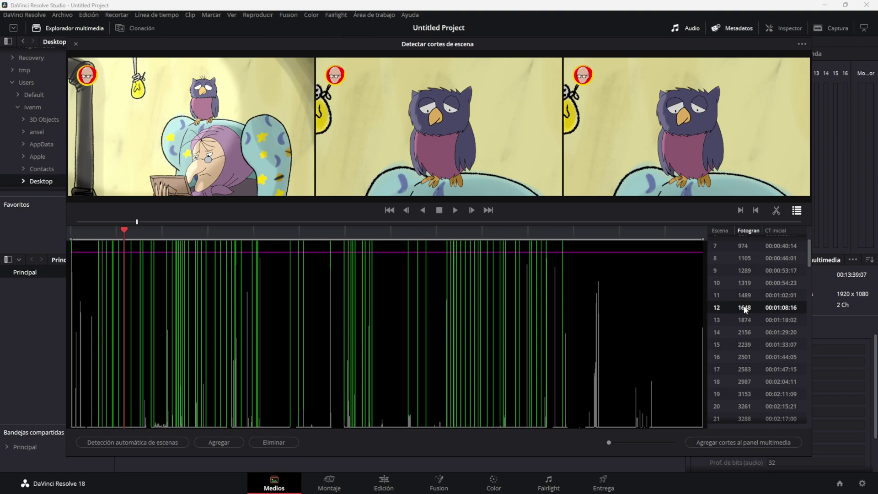
click(741, 319)
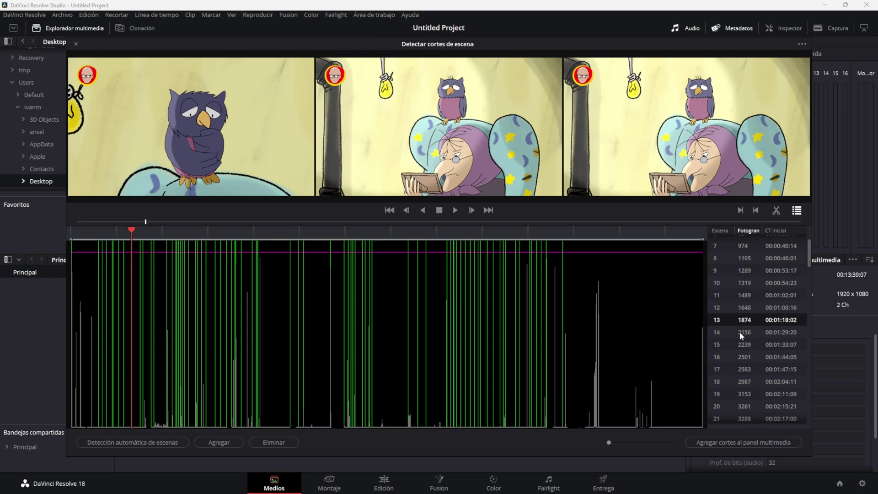
click(741, 332)
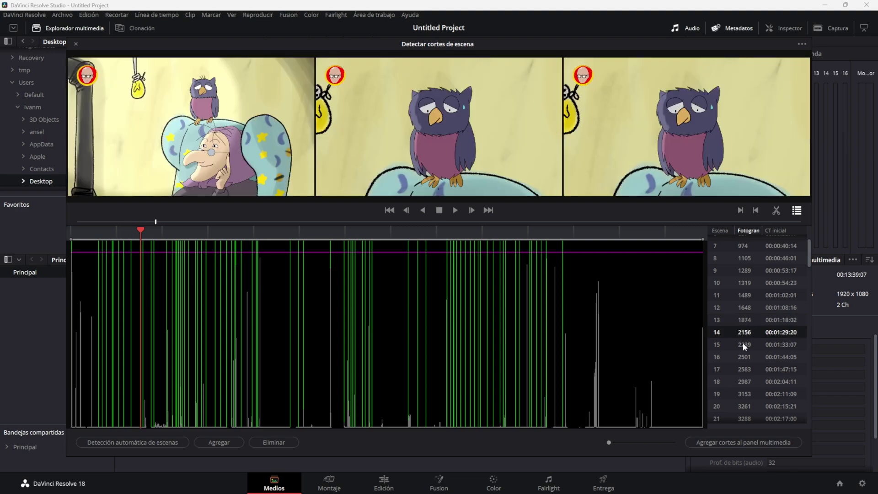
click(742, 343)
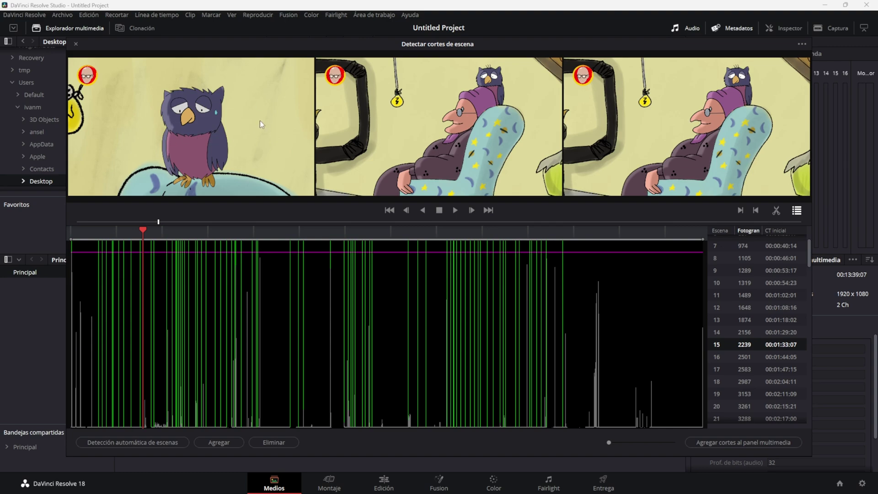
click(745, 356)
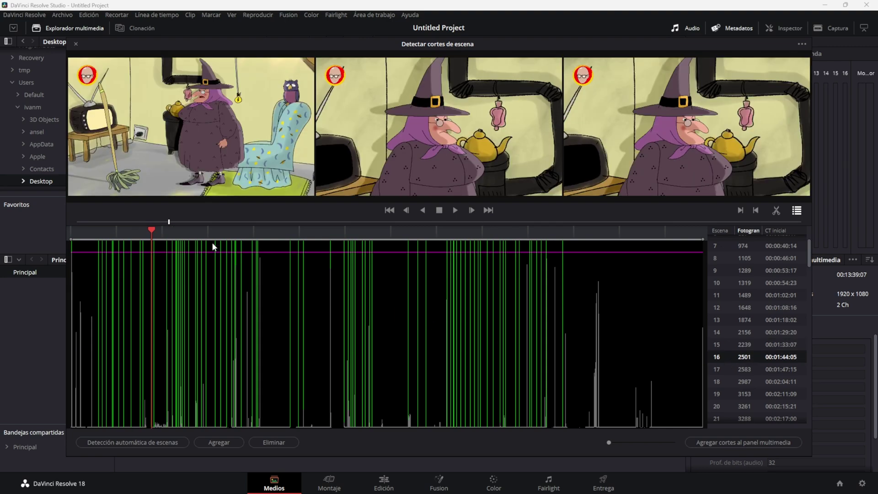
Return to the start of the clip and examine the closely spaced cuts between frames 21 and 25 and the cut at frame 857
drag(95, 230, 70, 231)
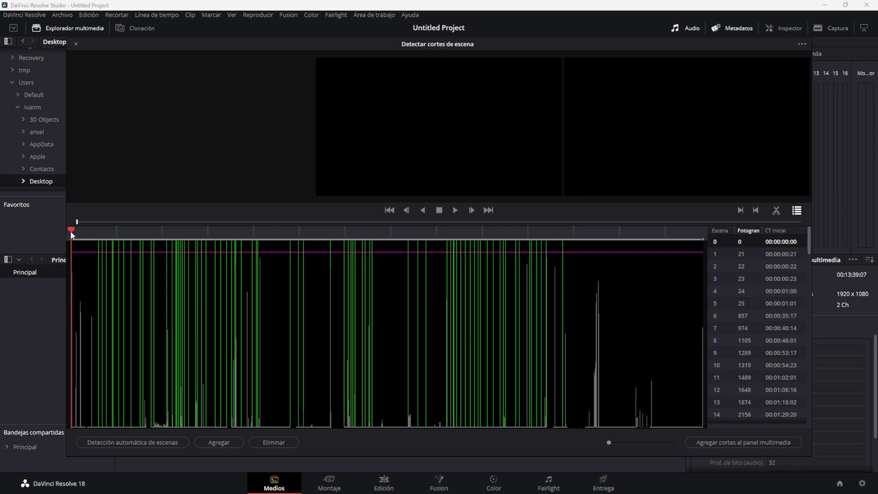
click(749, 280)
click(749, 285)
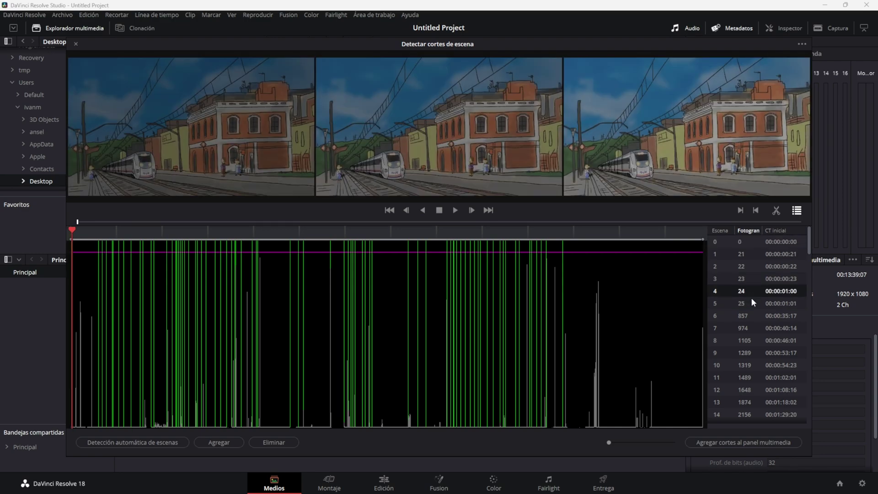
click(750, 300)
click(752, 314)
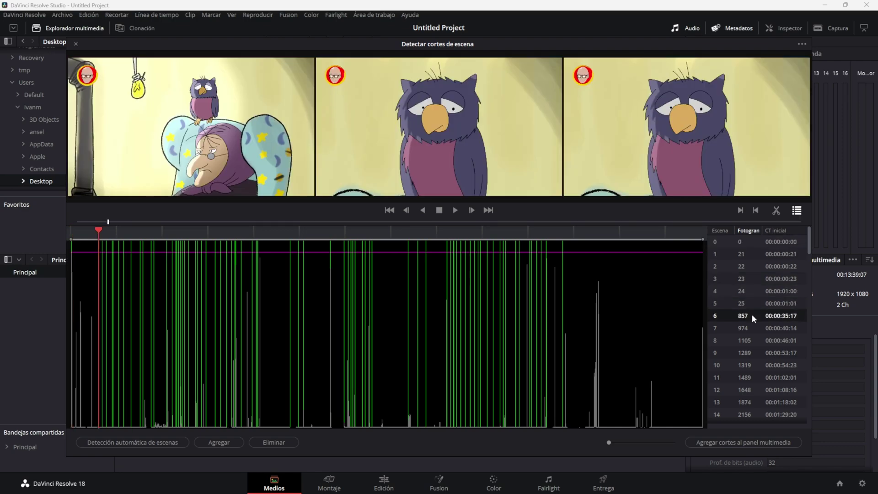
click(749, 303)
click(749, 291)
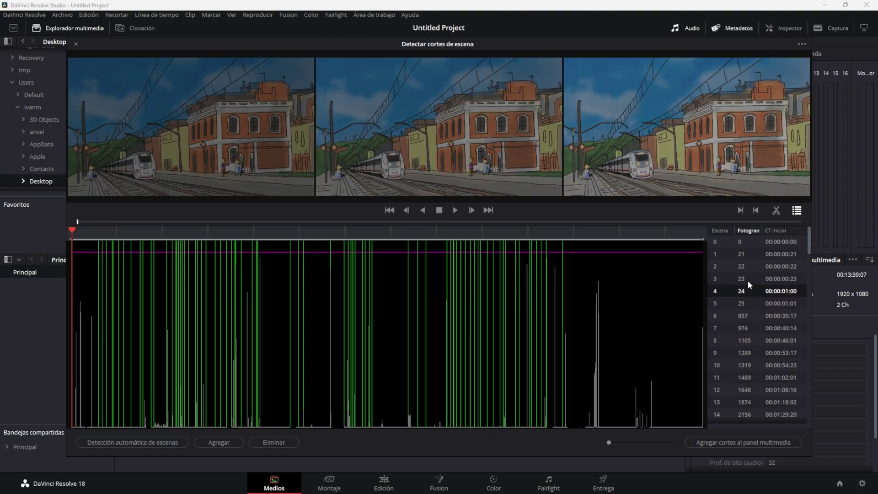
click(747, 279)
click(751, 301)
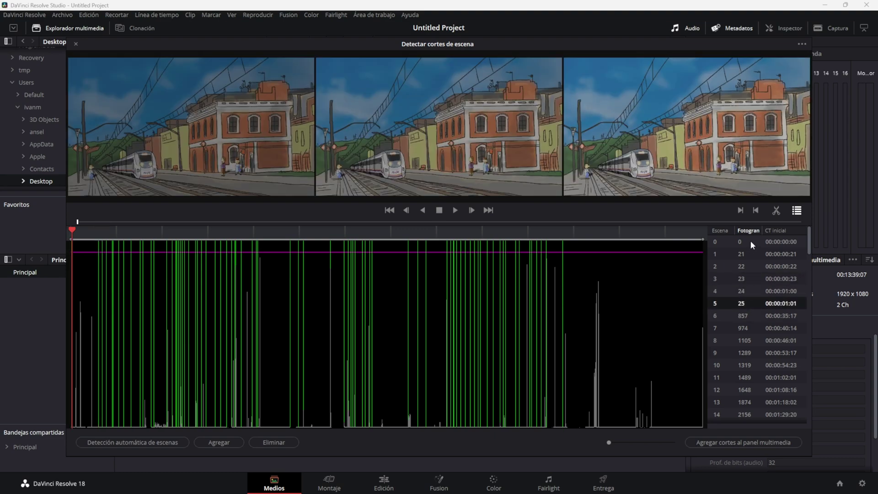
Delete the five false scene cuts at frames 21, 22, 23, 24 and 25 from the scene list
click(750, 241)
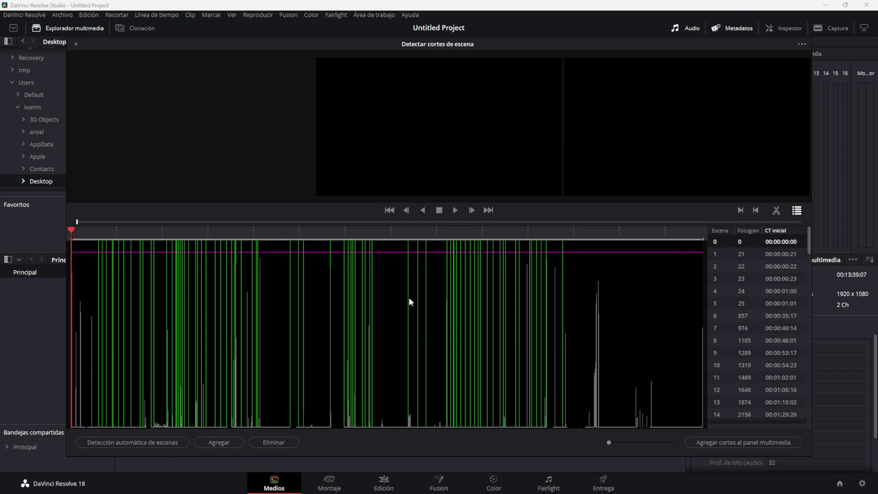
key(Down)
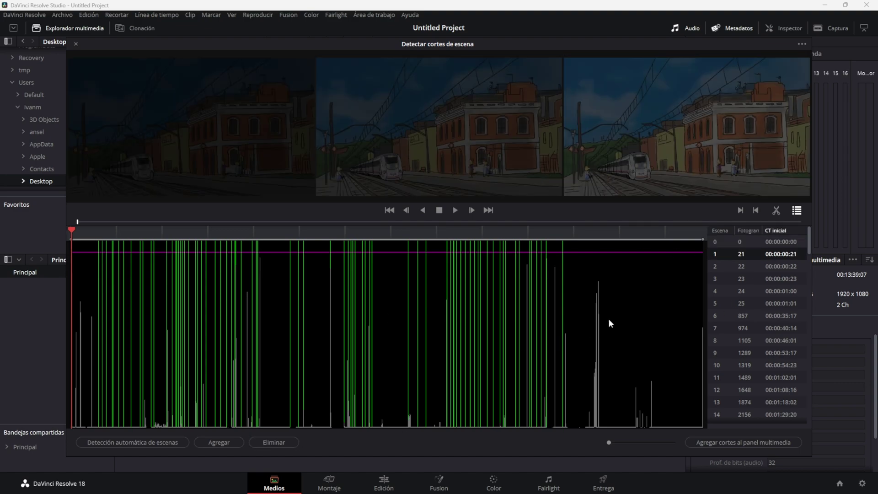
click(292, 444)
click(291, 444)
click(291, 444)
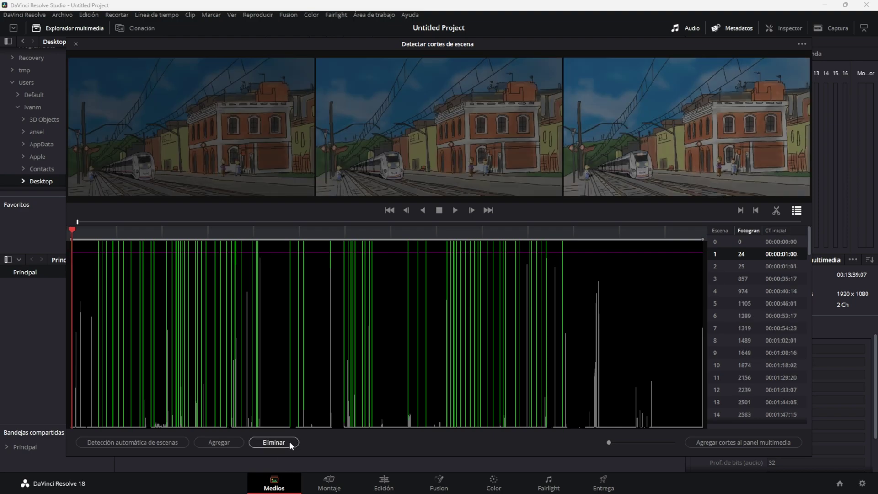
click(290, 444)
click(291, 444)
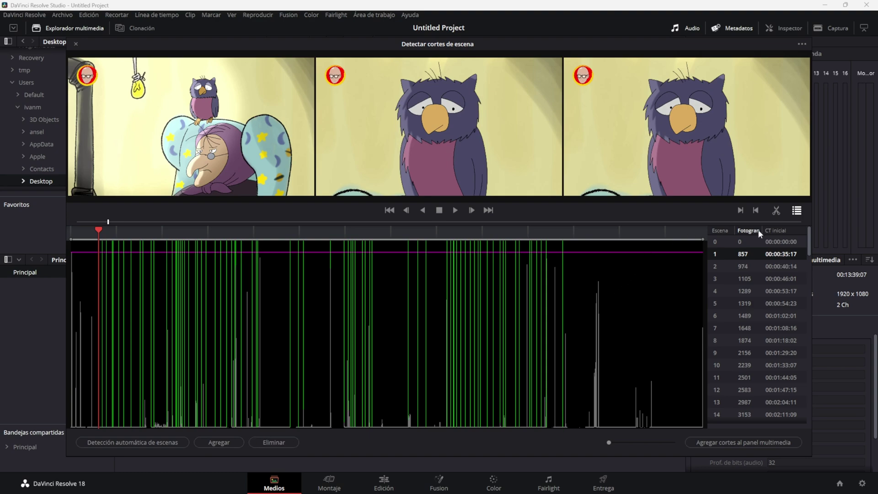
Spot-check cuts from the remaining list, including frames 1105, 12671, 12741 and 12558, for correct scene changes
click(755, 263)
click(739, 280)
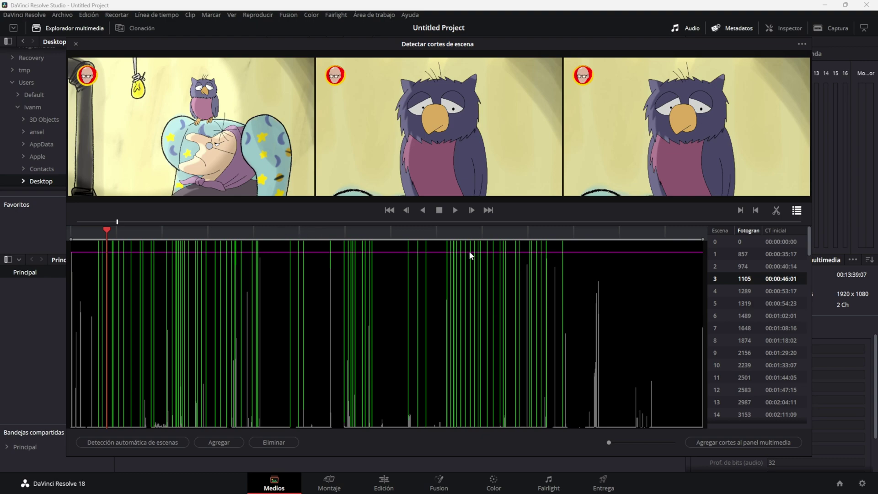
click(526, 231)
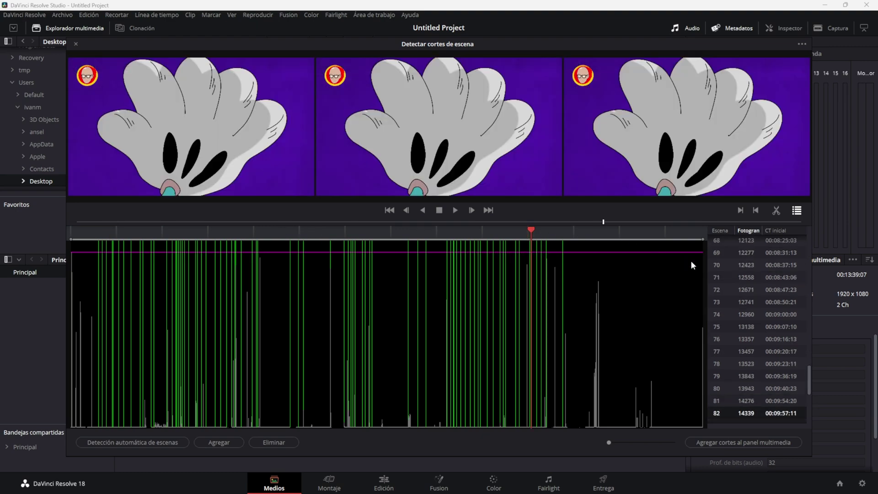
click(730, 287)
click(741, 288)
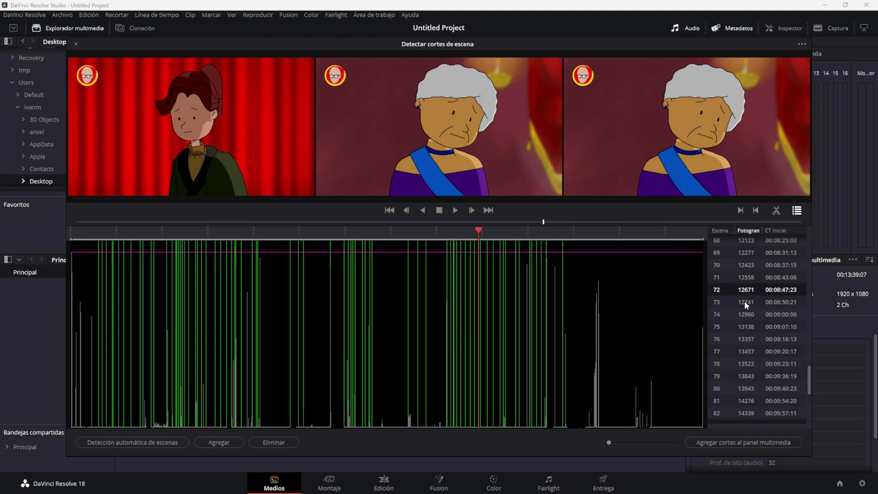
click(745, 302)
click(753, 272)
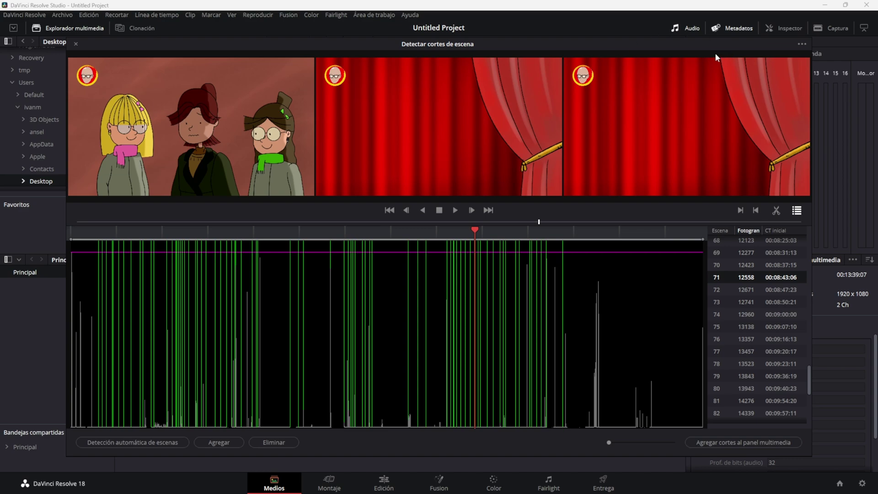
Look over the scene cut detection options for saving and loading scene cuts and EDL files
click(801, 44)
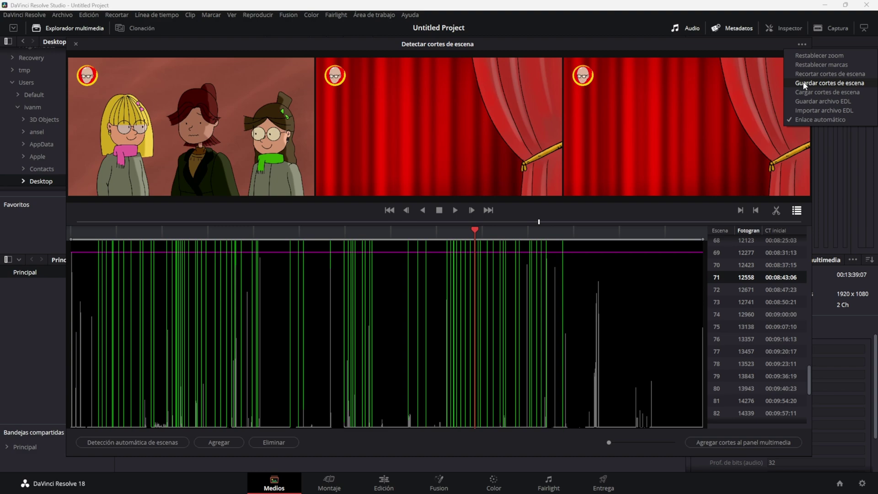
click(748, 45)
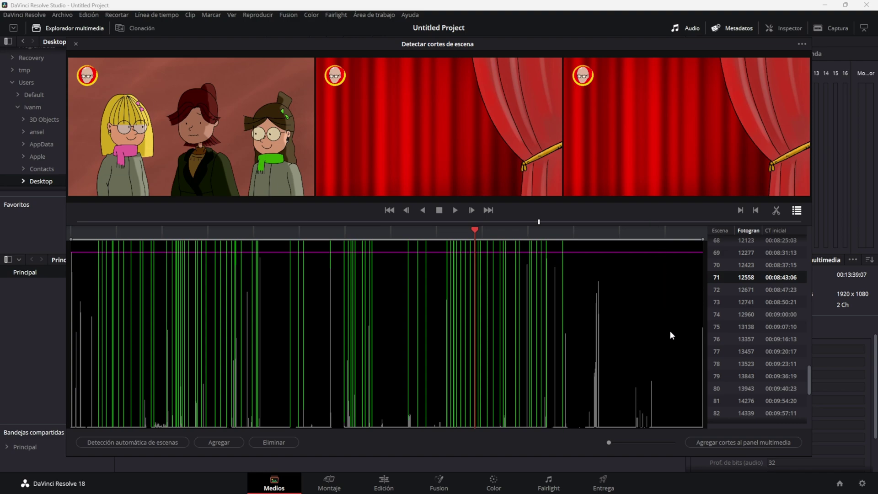
Add the detected scene cuts to the media pool as separate clips
click(755, 443)
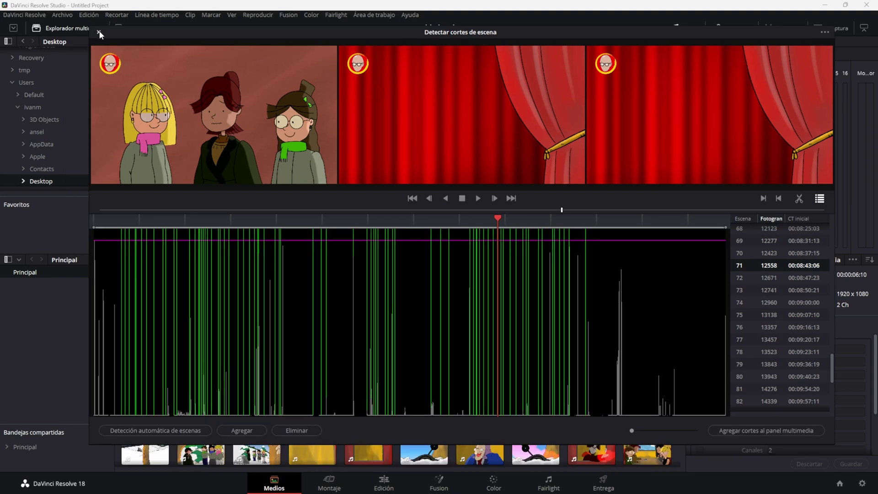
Close scene cut detection and create a timeline named Timeline 1 from all the scene clips in the media pool, using the project settings
click(99, 32)
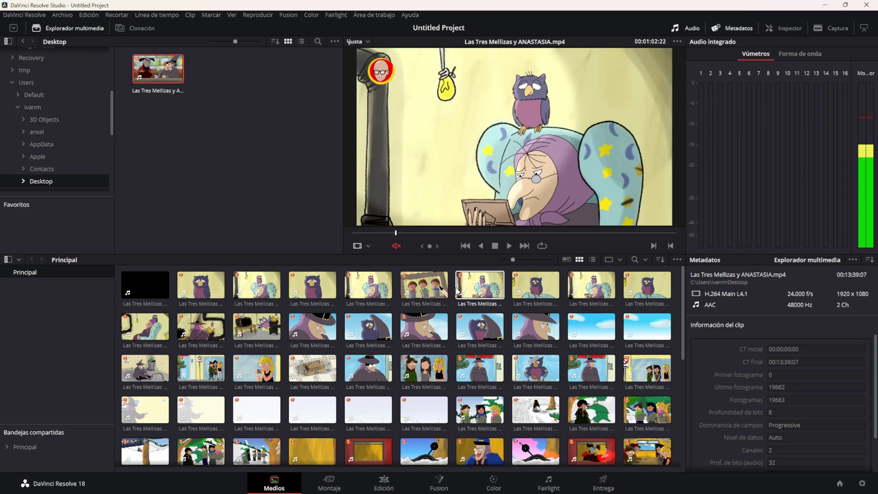
drag(176, 280, 749, 468)
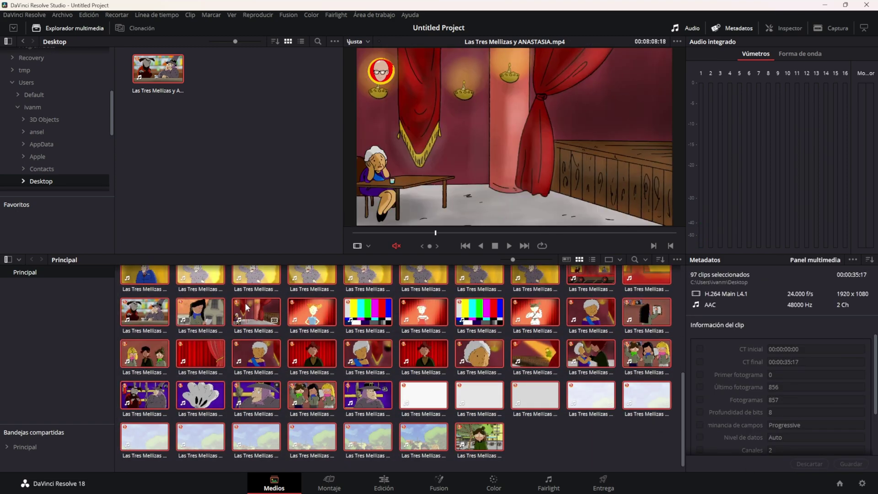
right_click(245, 307)
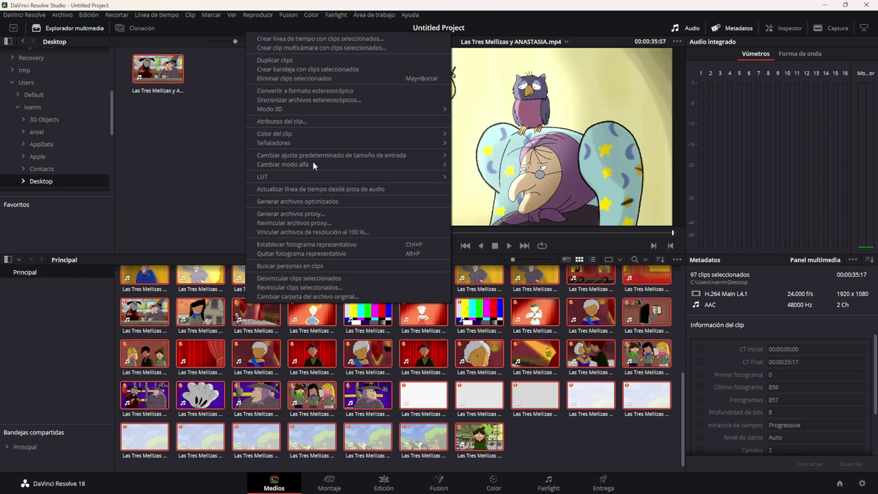
click(299, 41)
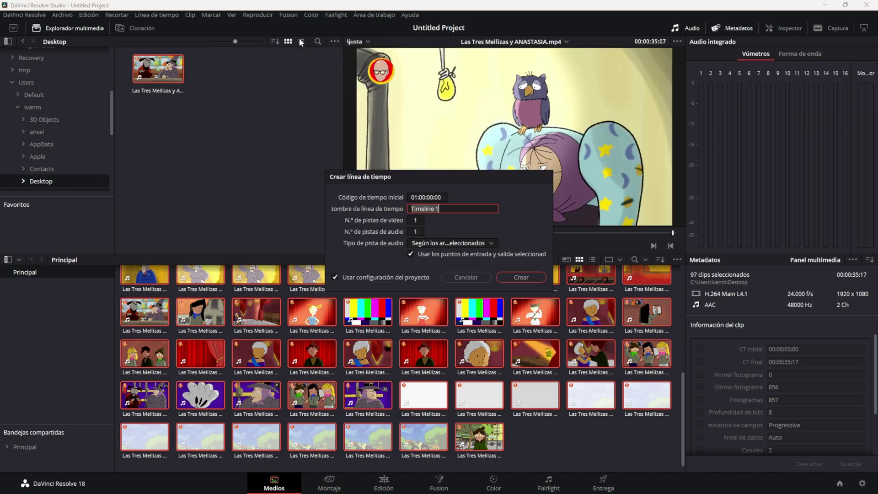
click(521, 277)
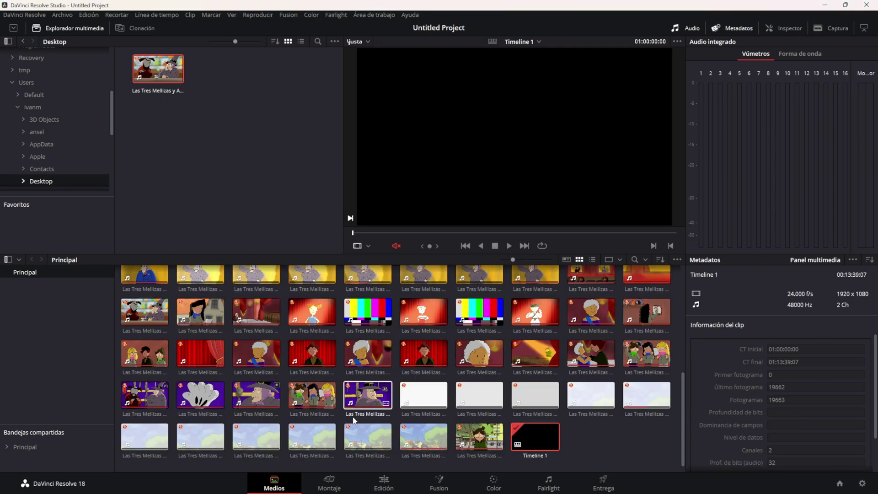
Show the new timeline on the Edit page and look over the sequence of separated scene clips
click(377, 483)
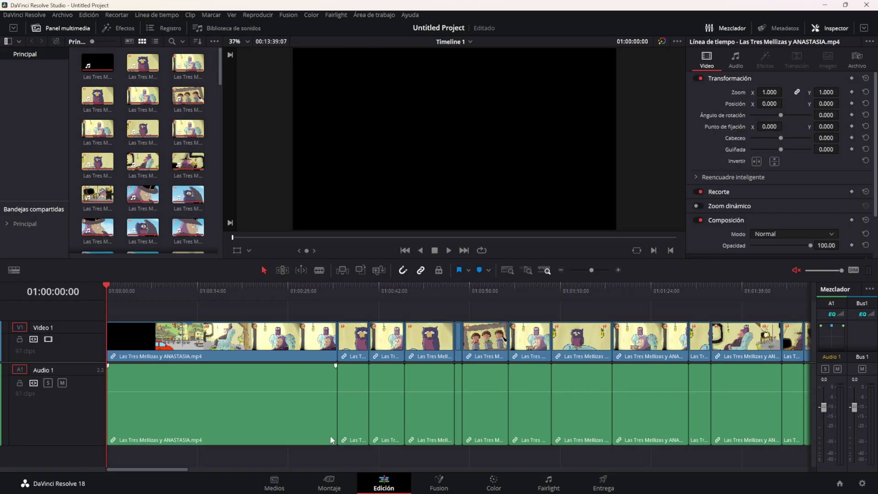
alt+scroll(343, 401, down, 5)
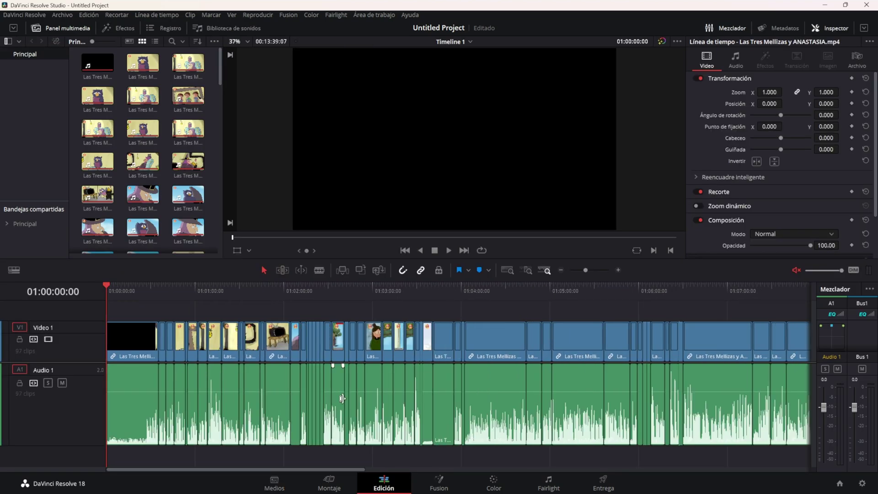
alt+scroll(343, 400, down, 1)
alt+scroll(344, 390, up, 3)
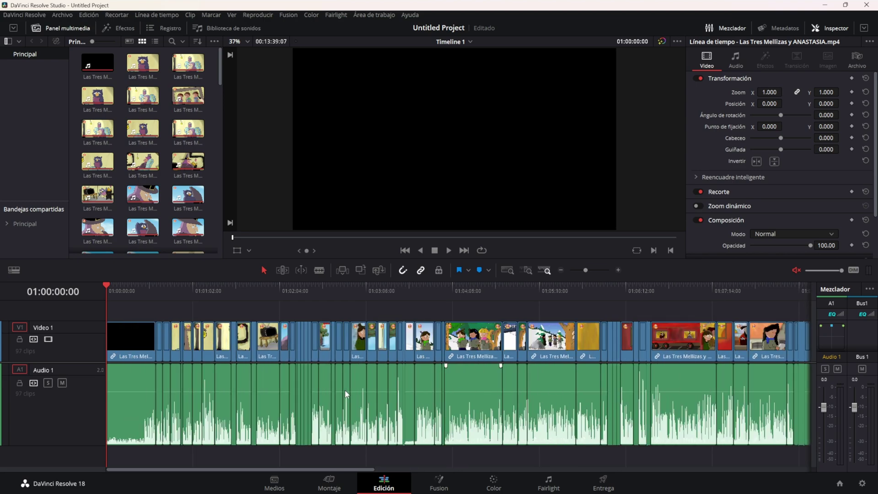
Play the timeline across the cut near 01:01:08 to check that the clip boundary matches the scene change
click(181, 292)
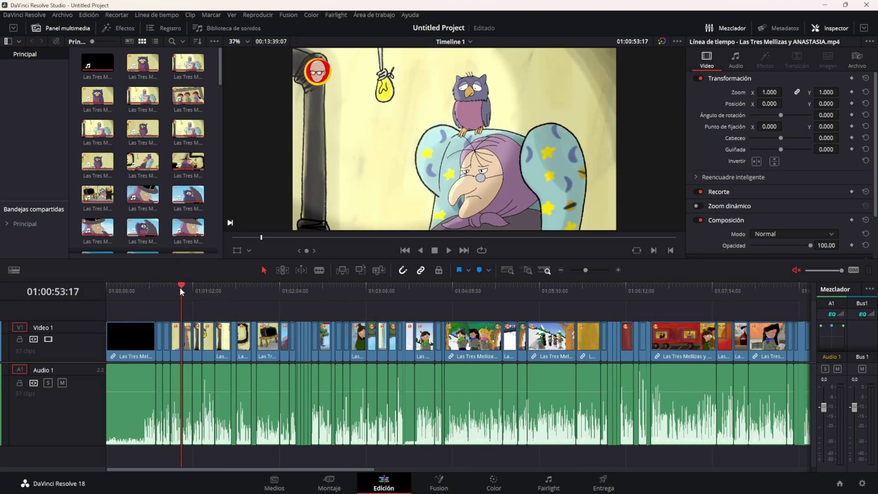
click(207, 291)
alt+scroll(361, 284, up, 2)
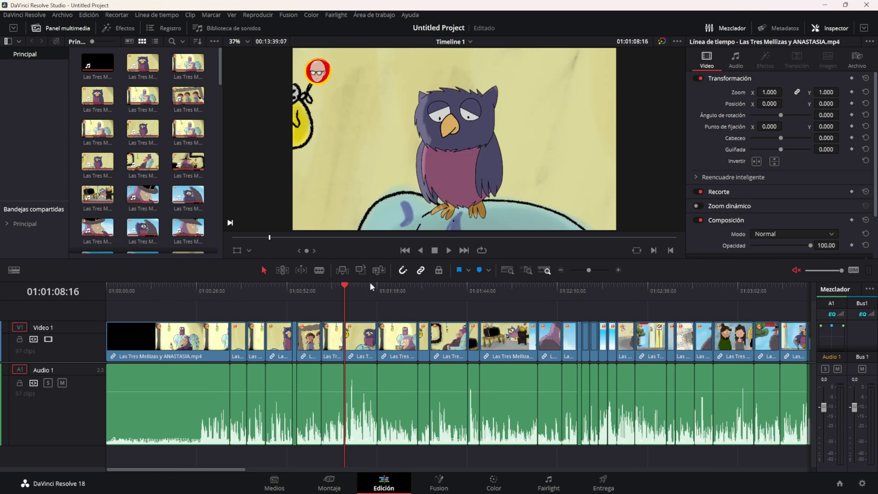
alt+scroll(369, 282, up, 2)
scroll(408, 335, right, 3)
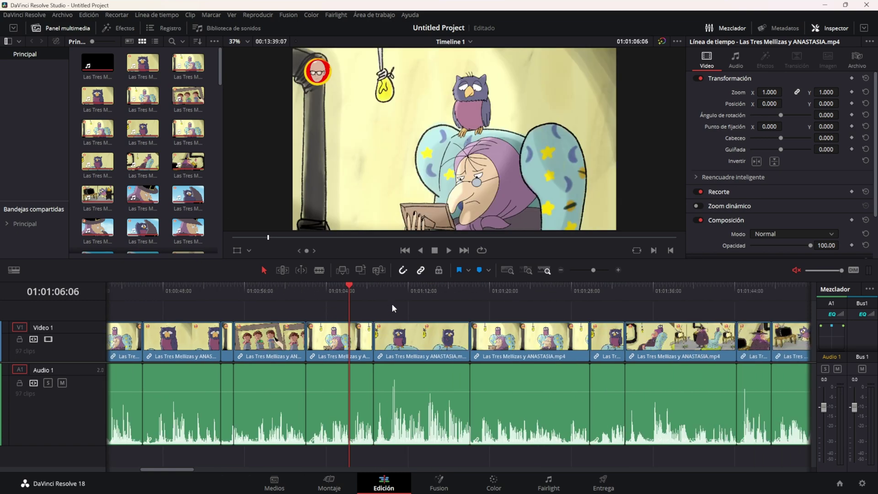
click(448, 251)
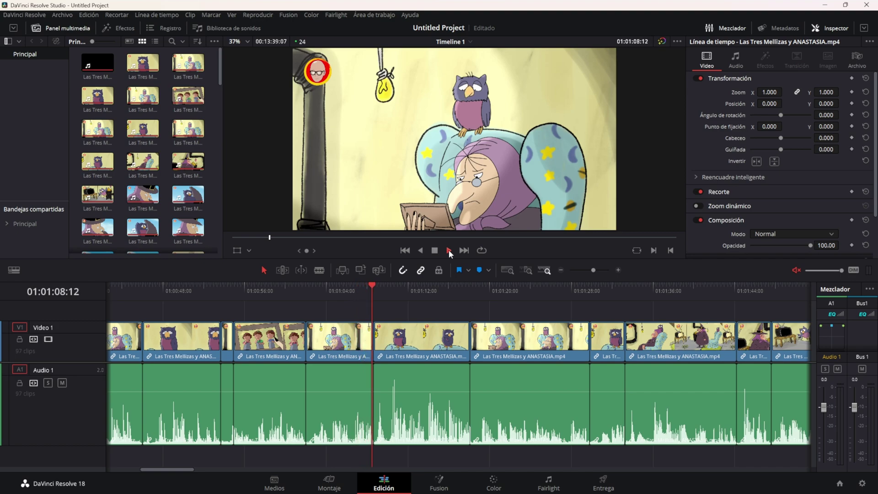
click(435, 251)
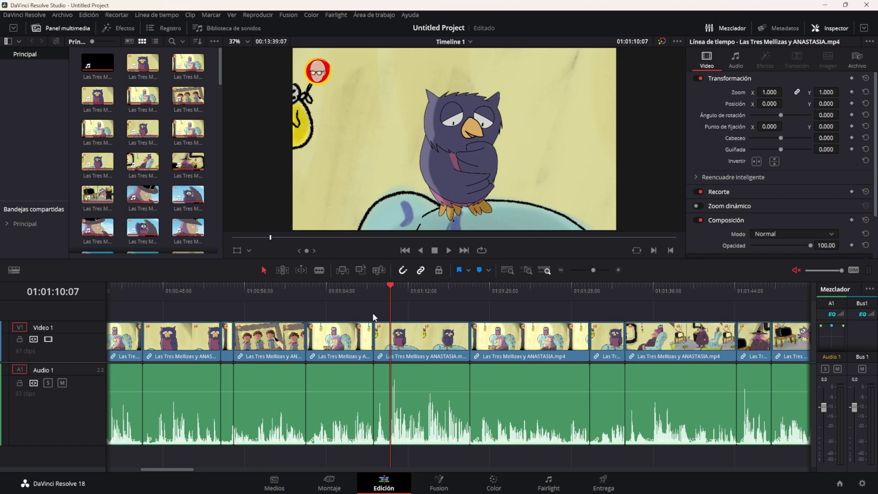
scroll(373, 312, down, 5)
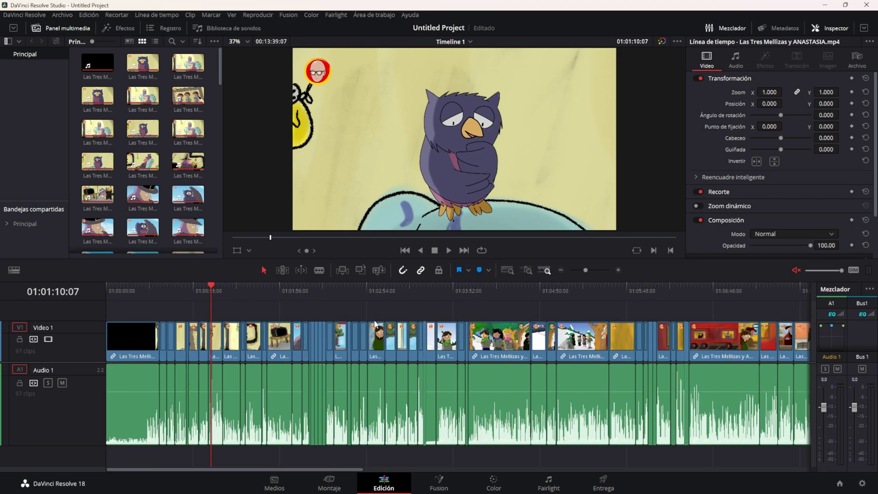